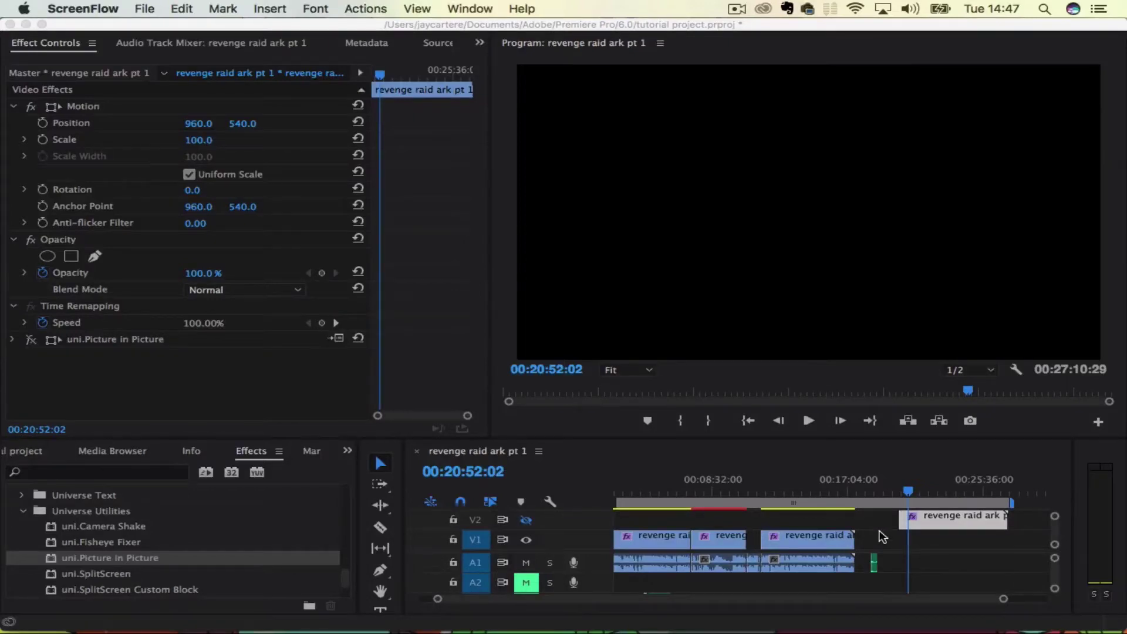
# Make track V2 visible again and move the playhead to 00:21:08:21.
pyautogui.click(539, 531)
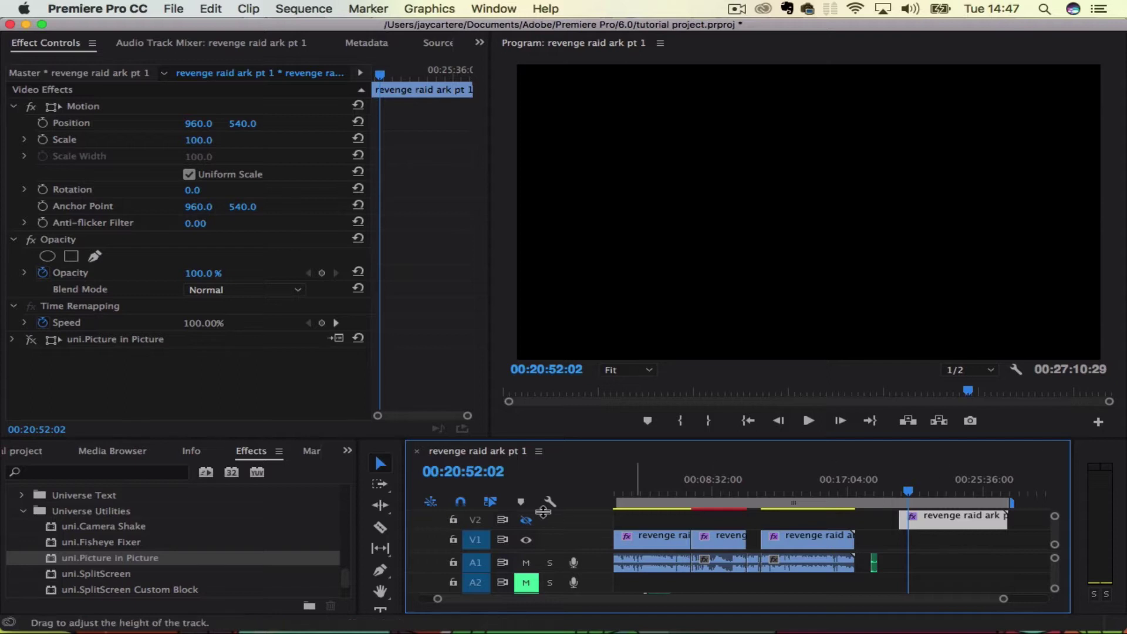
pyautogui.click(526, 519)
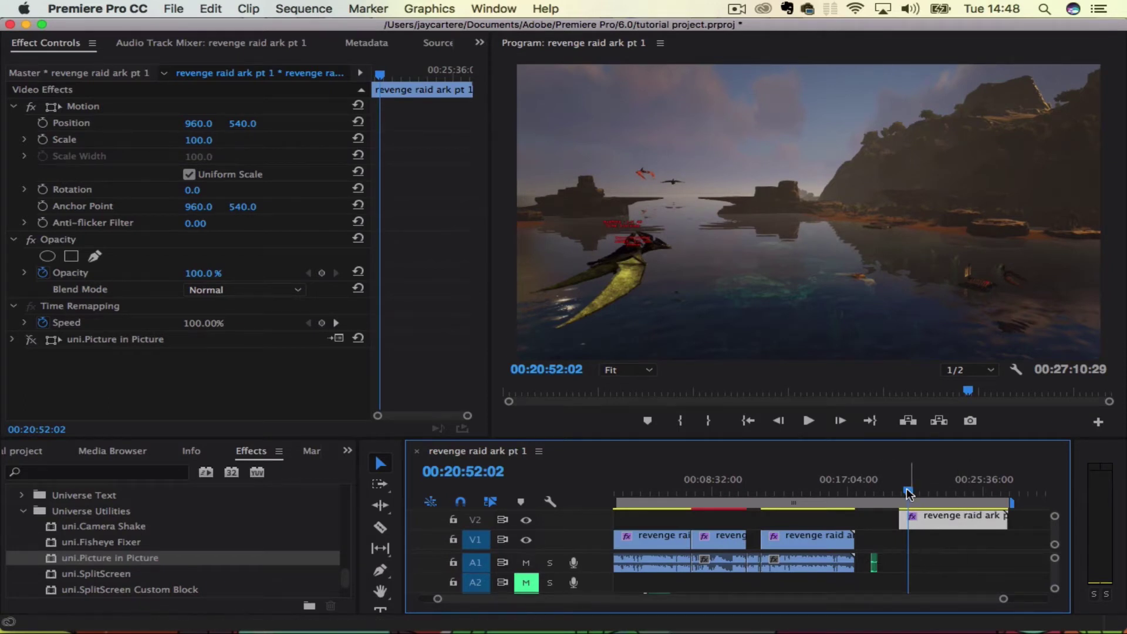
pyautogui.moveTo(906, 488); pyautogui.dragTo(915, 493)
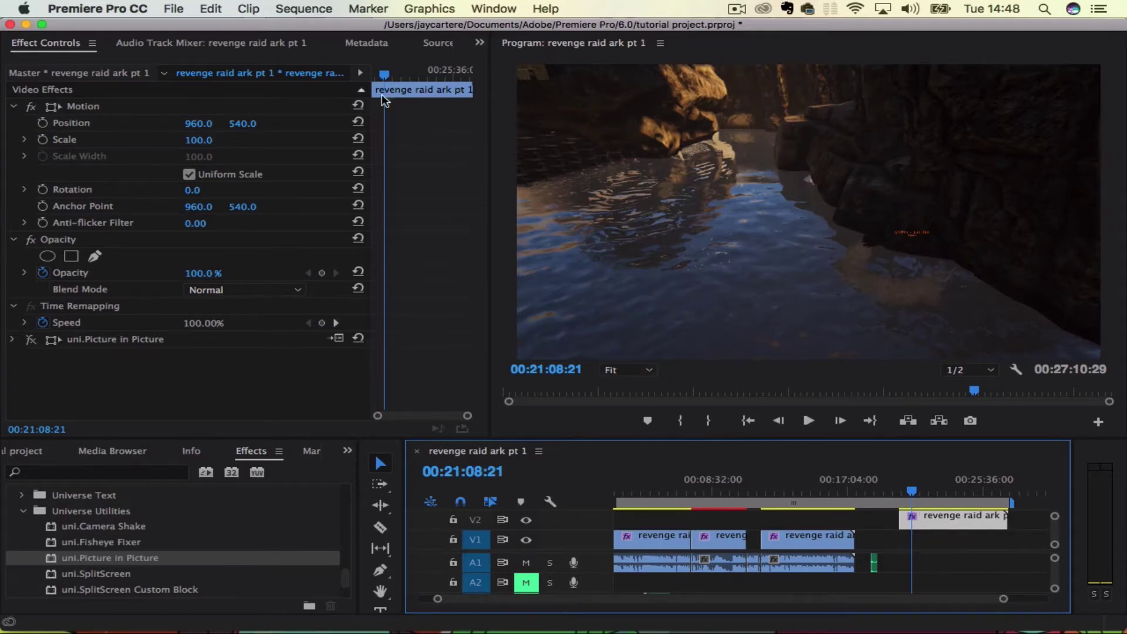
pyautogui.click(123, 7)
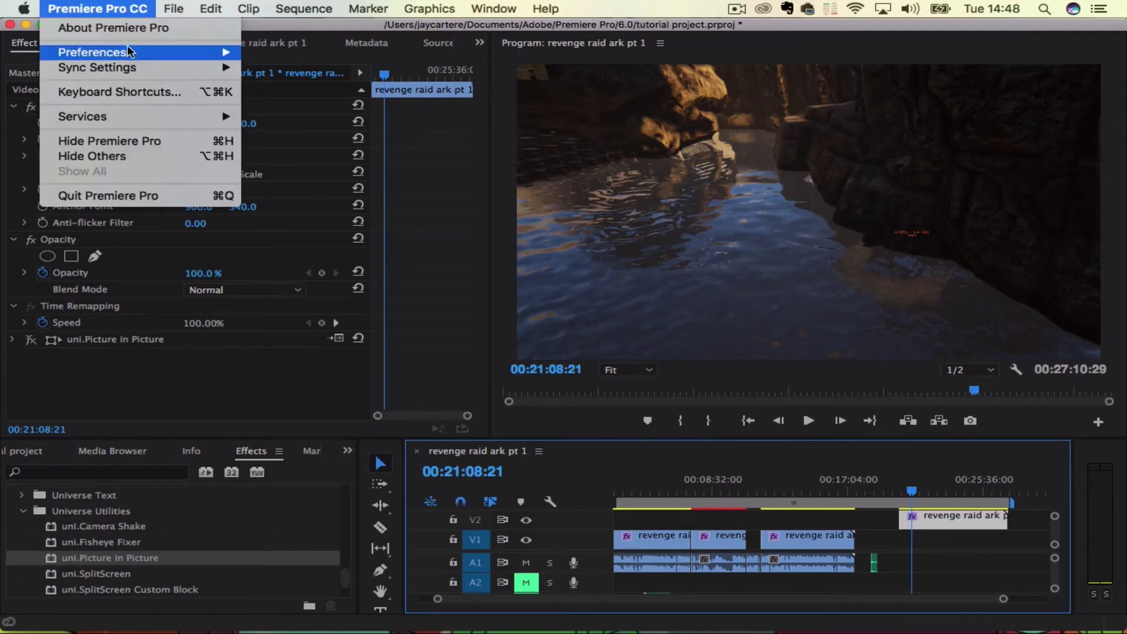
pyautogui.moveTo(138, 52)
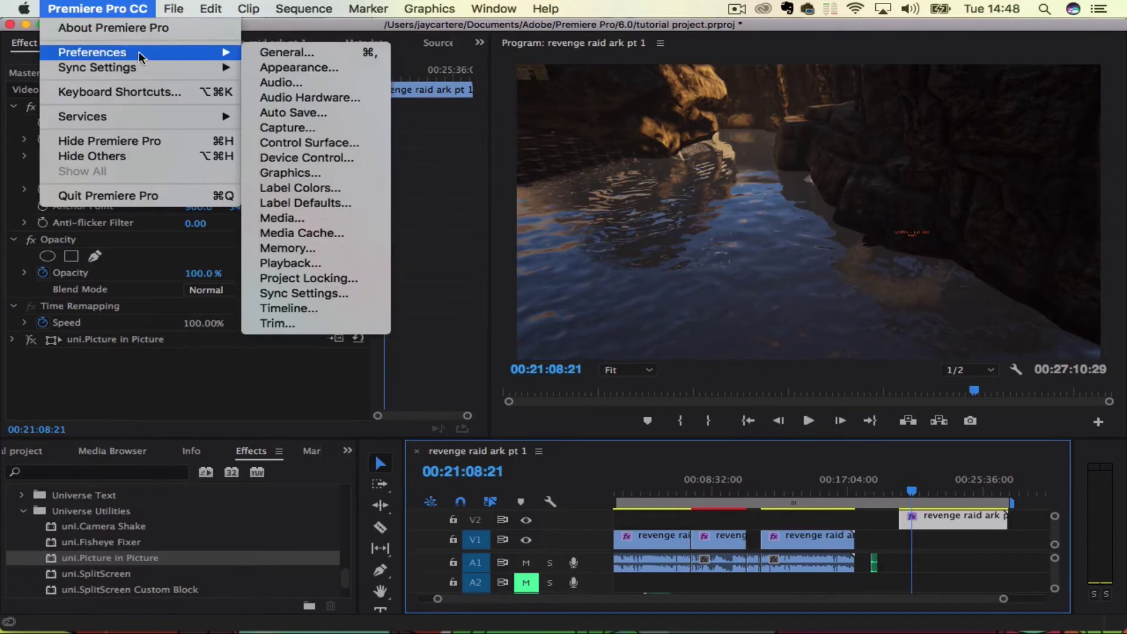
pyautogui.click(306, 97)
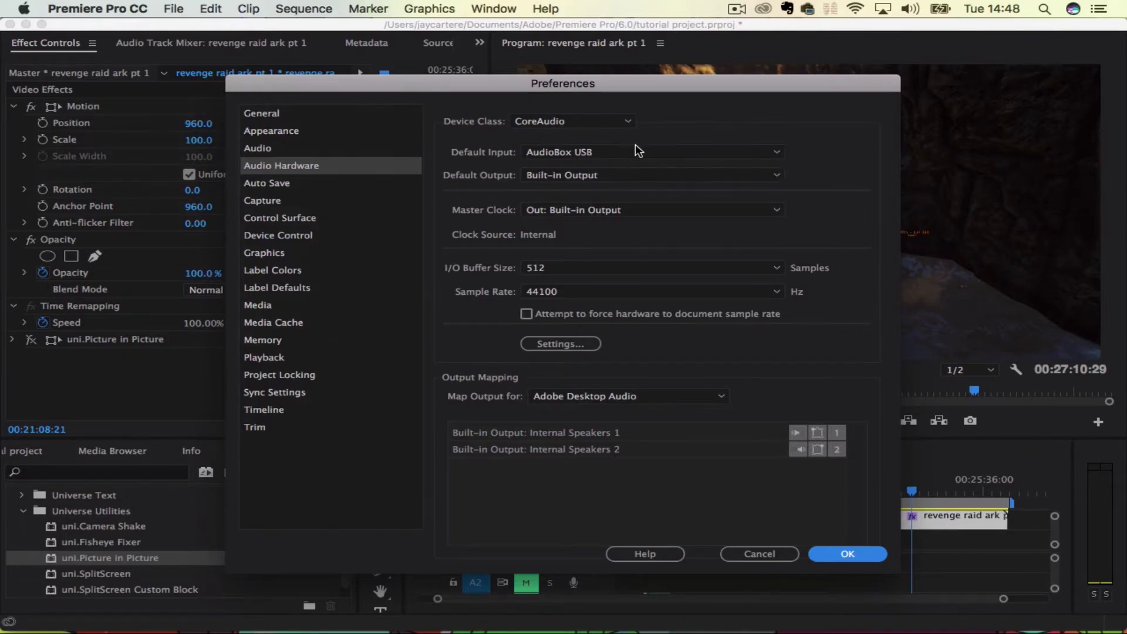
pyautogui.click(584, 154)
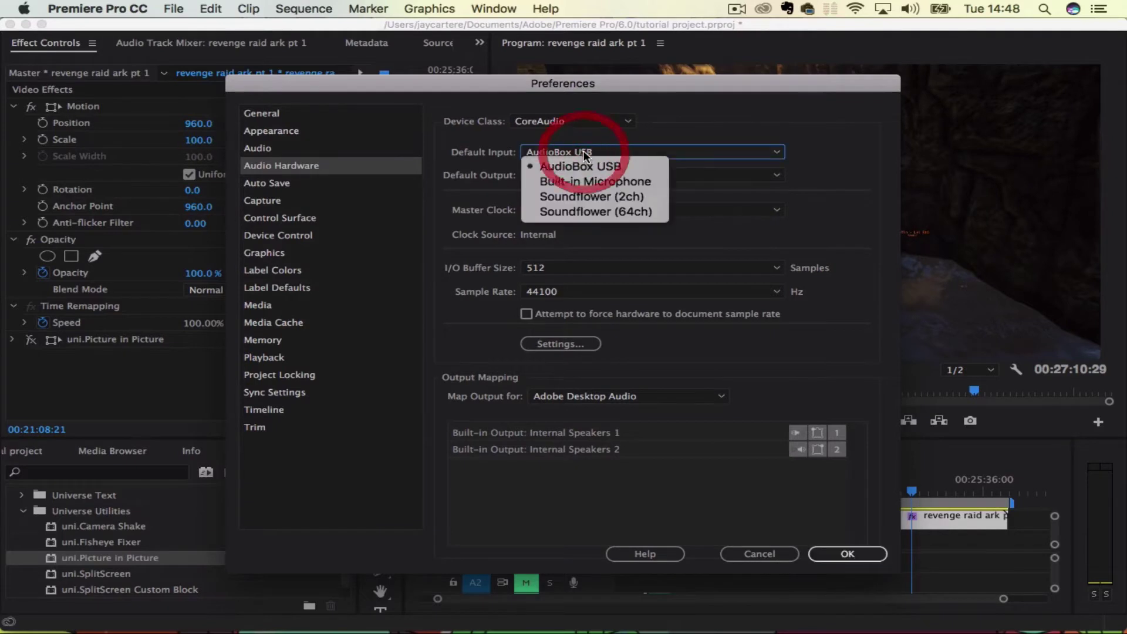
pyautogui.click(836, 104)
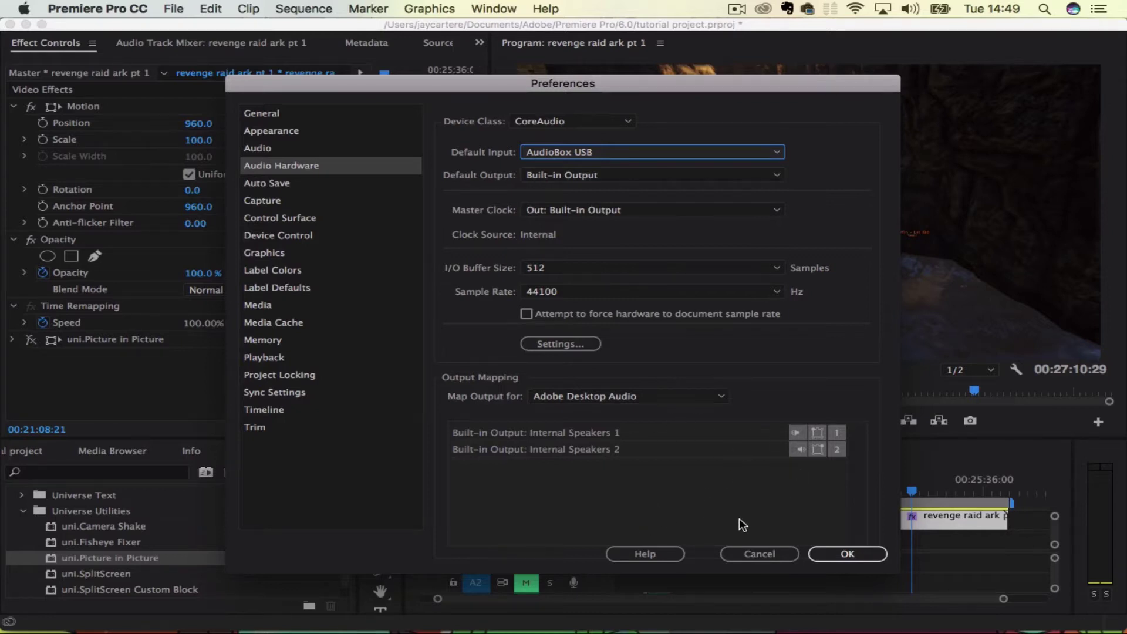
pyautogui.click(843, 555)
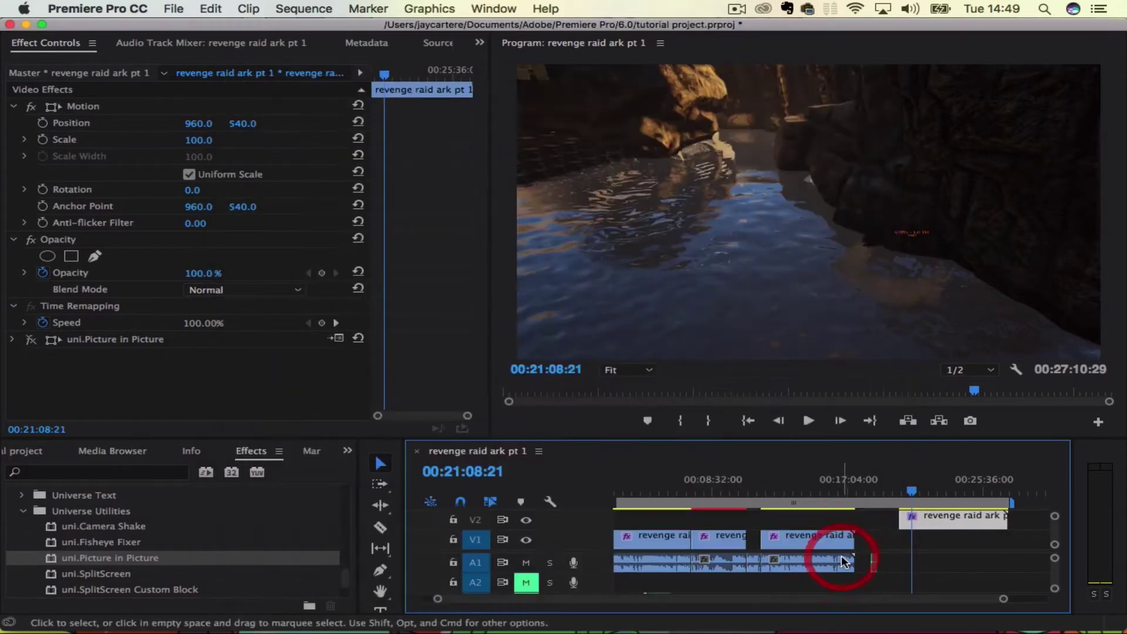
# Solo track A1 and record a voice-over clip onto it after the existing audio.
pyautogui.click(550, 562)
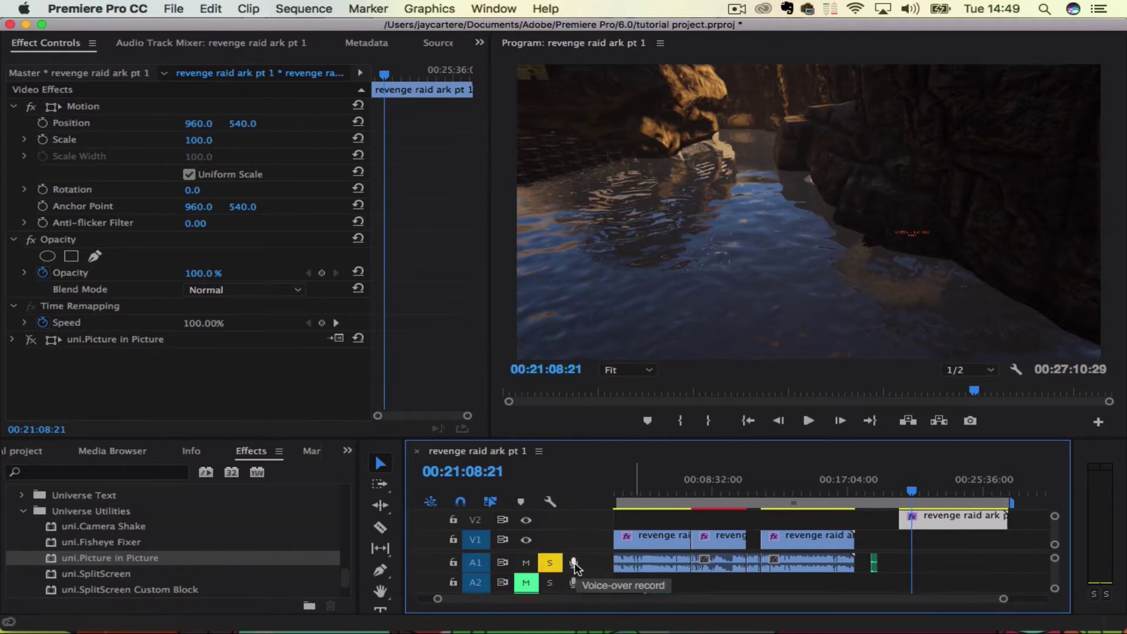
pyautogui.click(574, 563)
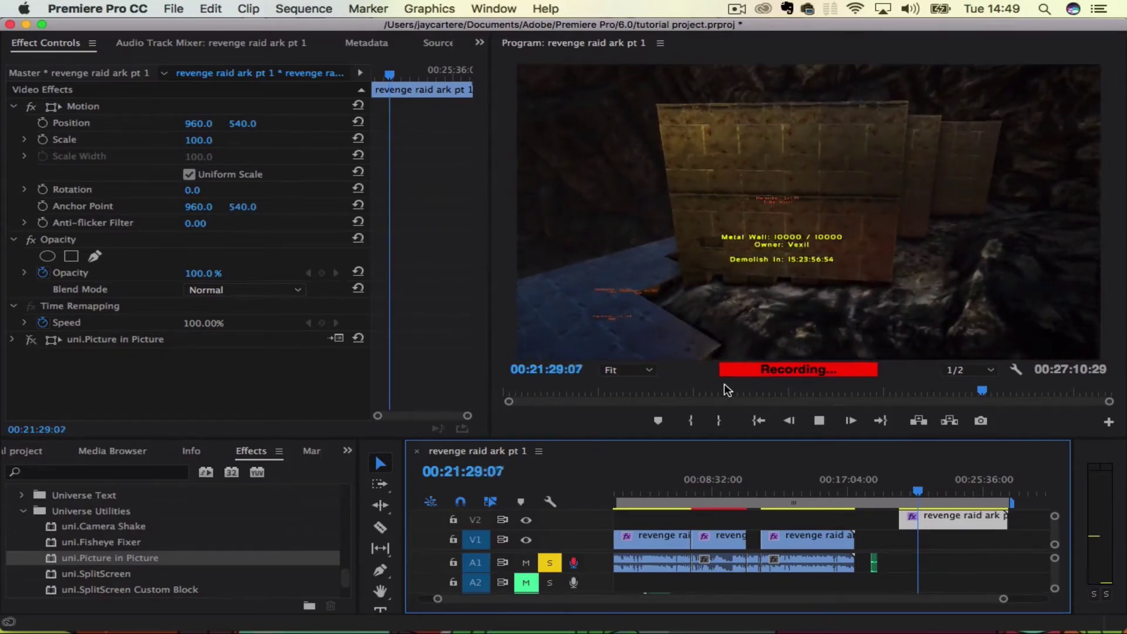
pyautogui.press('space')
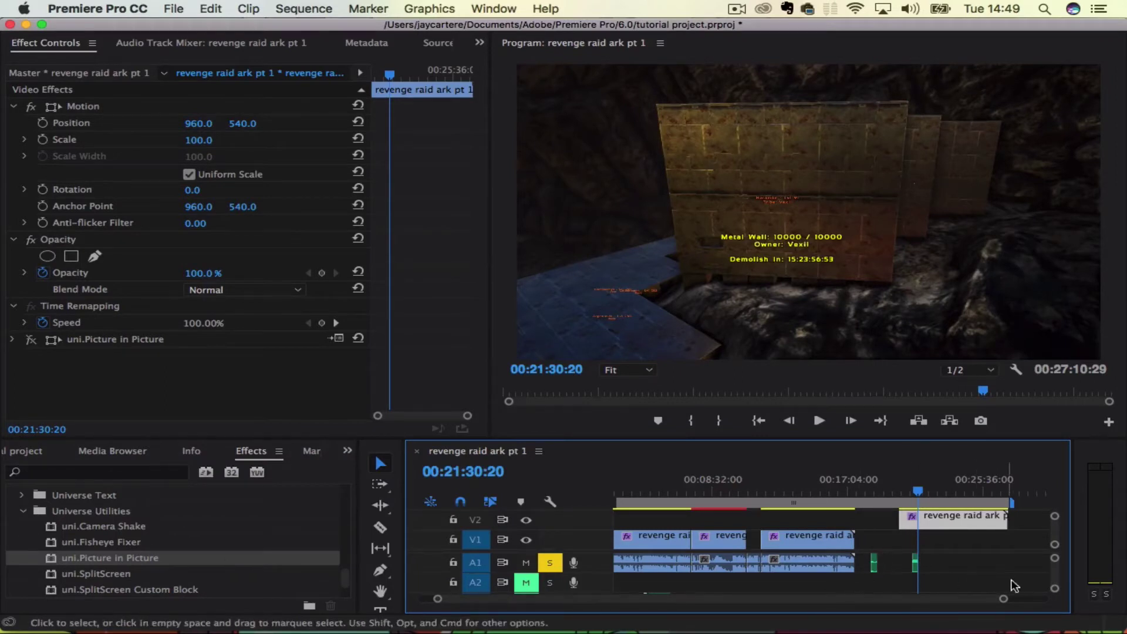
pyautogui.moveTo(1004, 599); pyautogui.dragTo(810, 601)
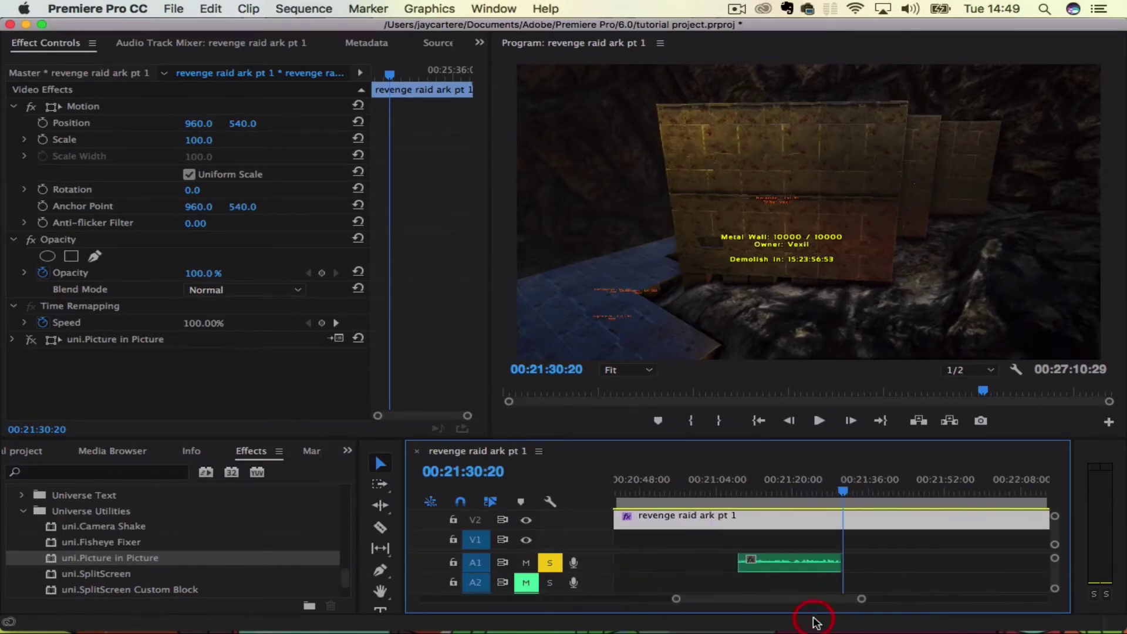
pyautogui.click(737, 479)
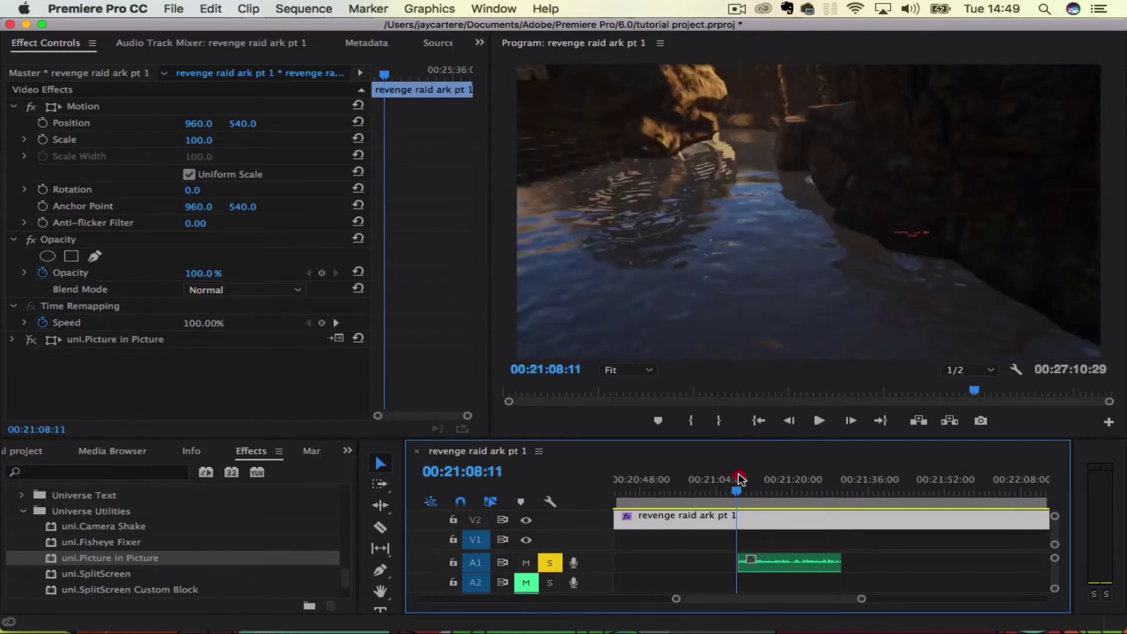
pyautogui.press('space')
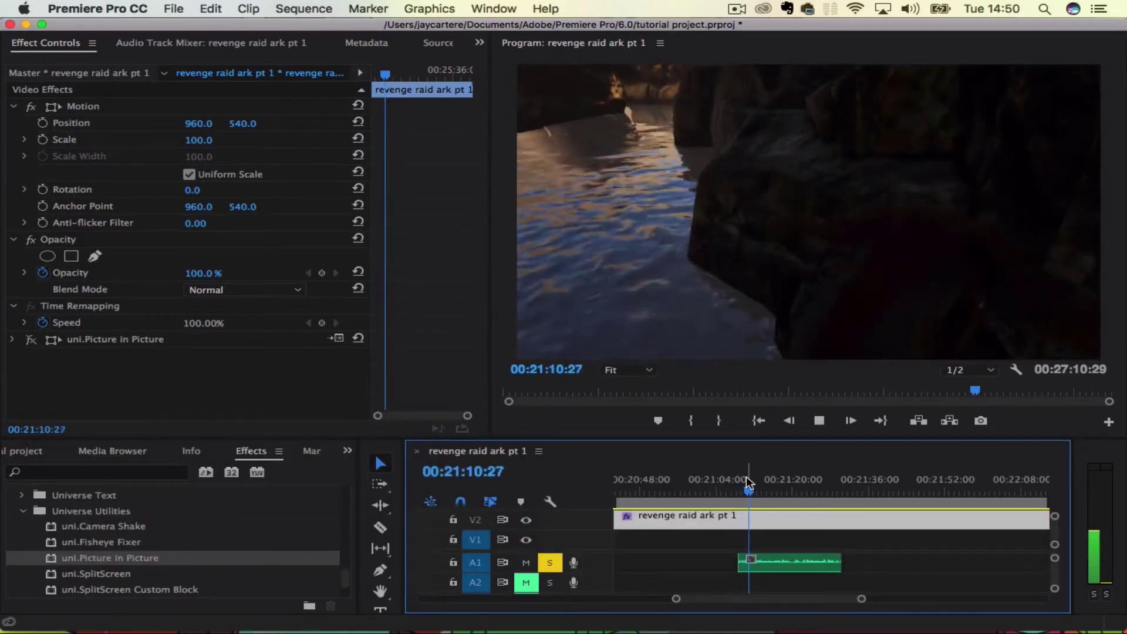
pyautogui.press('XF86AudioLowerVolume')
pyautogui.press('XF86AudioLowerVolume')
pyautogui.press('XF86AudioLowerVolume')
pyautogui.press('space')
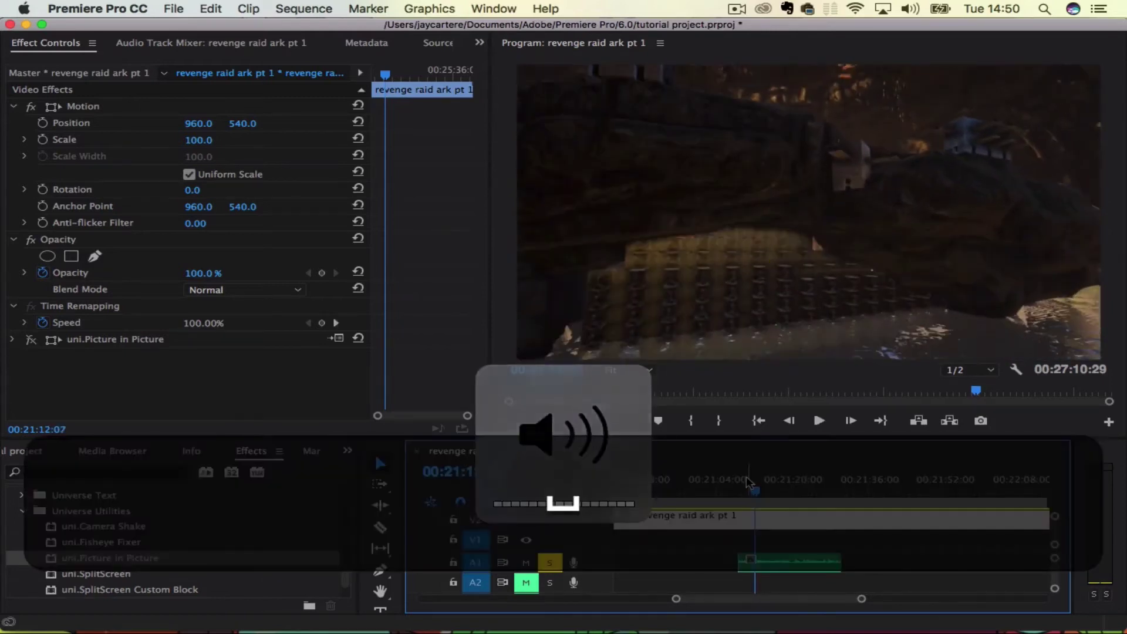
pyautogui.moveTo(795, 616)
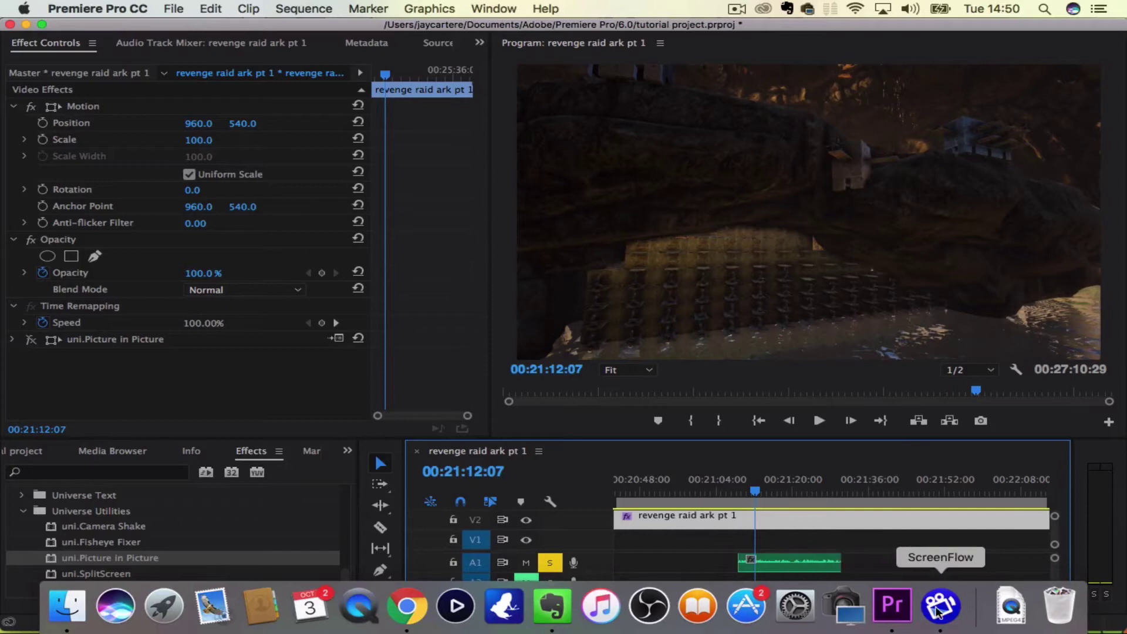
pyautogui.moveTo(763, 496); pyautogui.dragTo(735, 489)
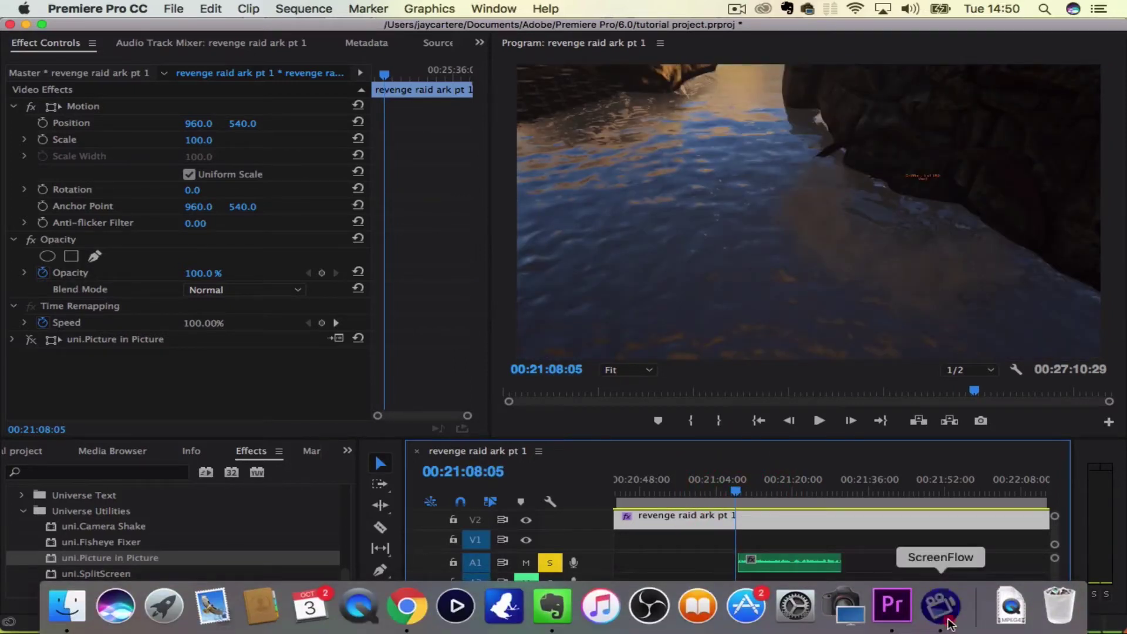
pyautogui.click(940, 628)
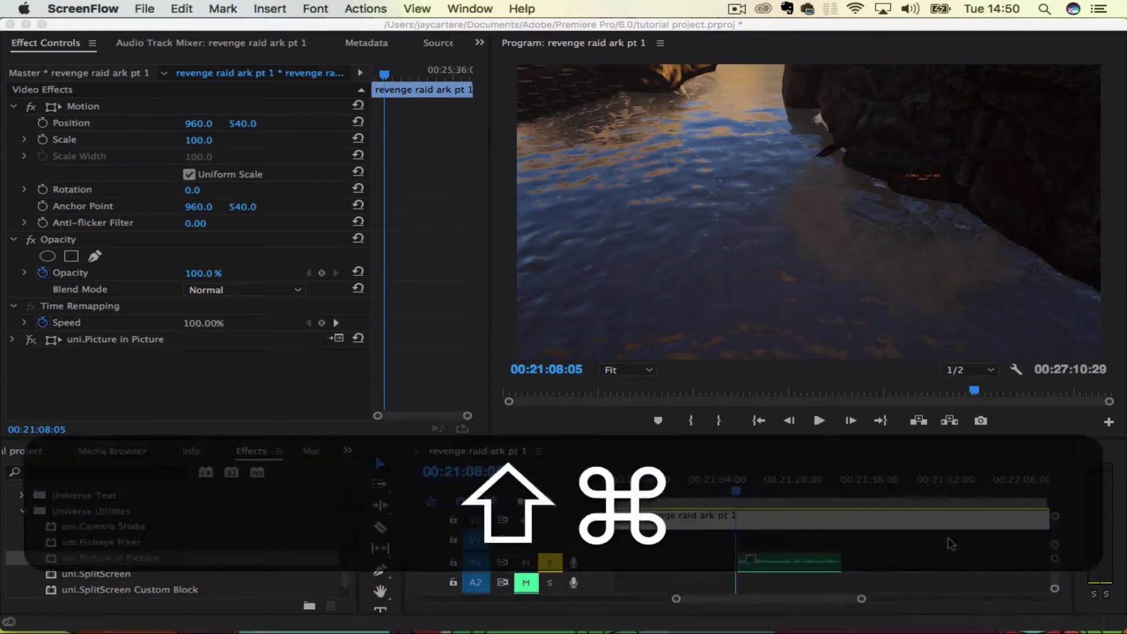
pyautogui.click(951, 544)
pyautogui.press('space')
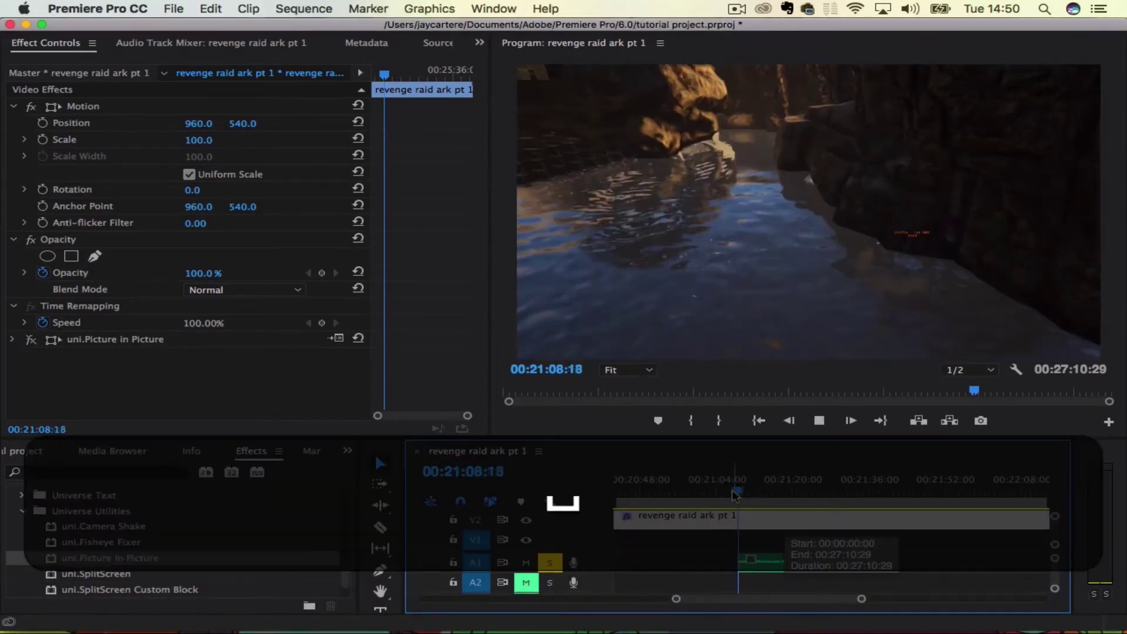
pyautogui.press('XF86AudioMute')
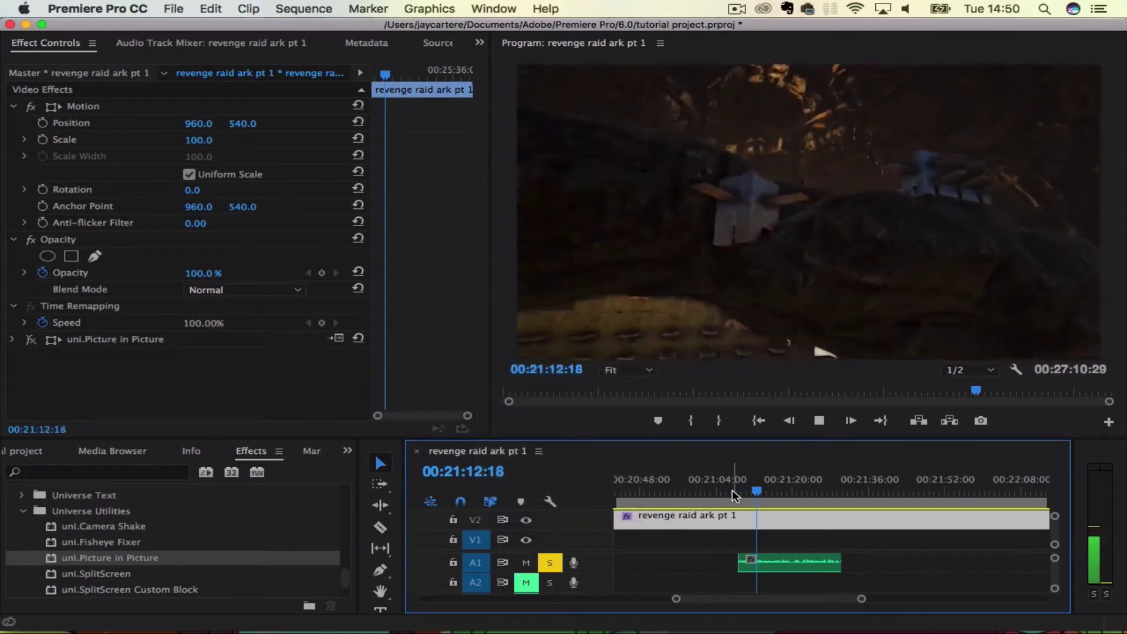
pyautogui.press('XF86AudioRaiseVolume')
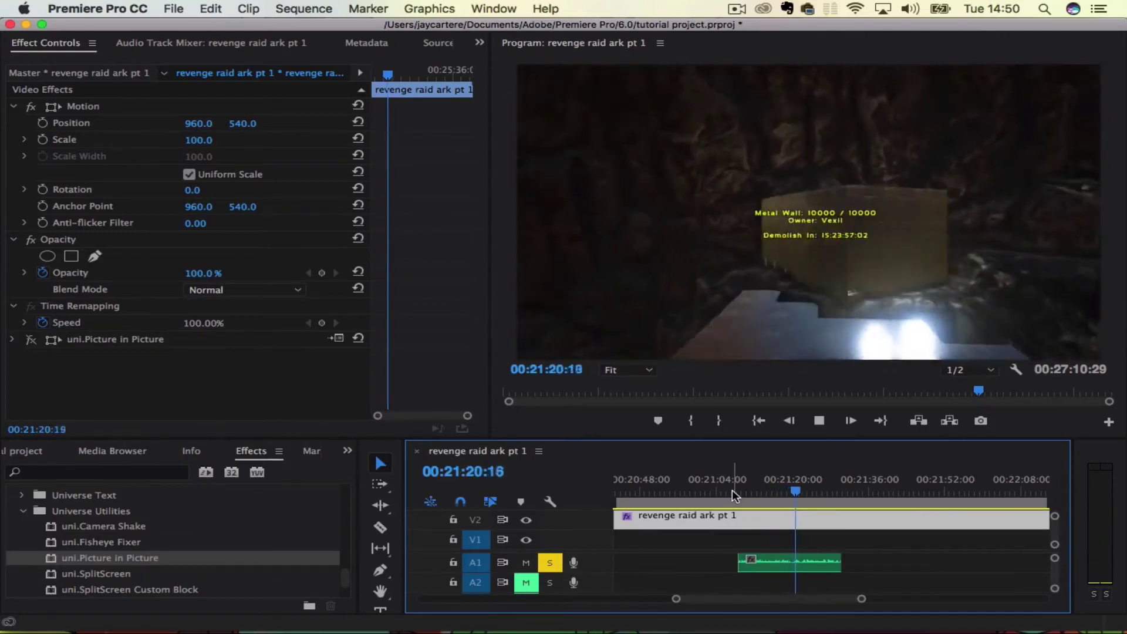
pyautogui.press('space')
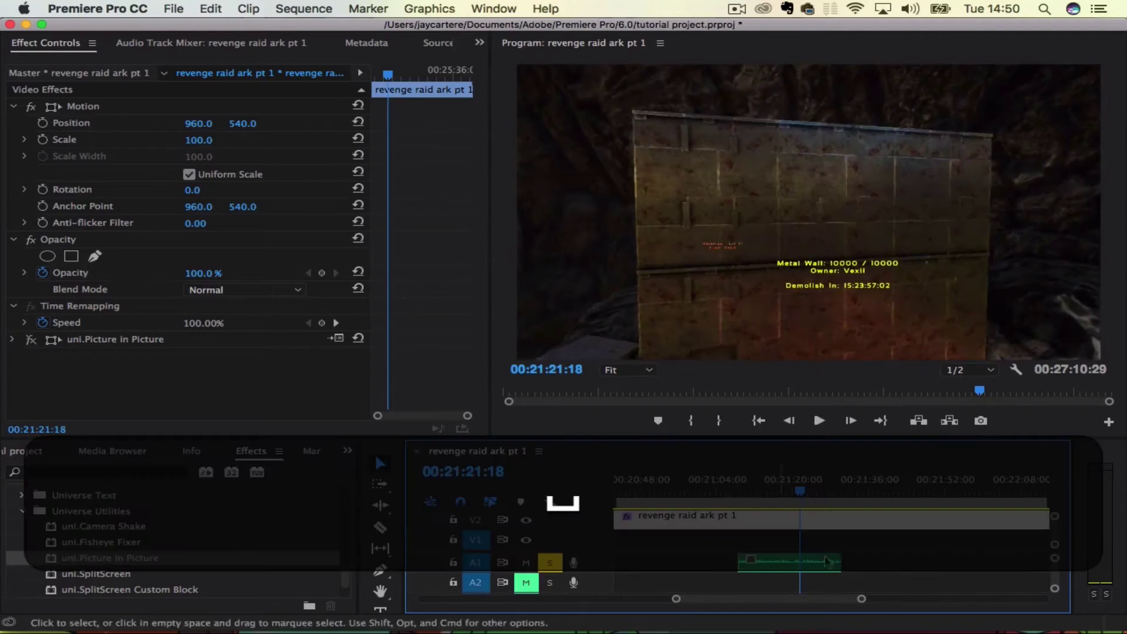
pyautogui.click(774, 564)
# Map the left source channel to the right channel of the A1 voice-over, then play it back.
pyautogui.rightClick(779, 567)
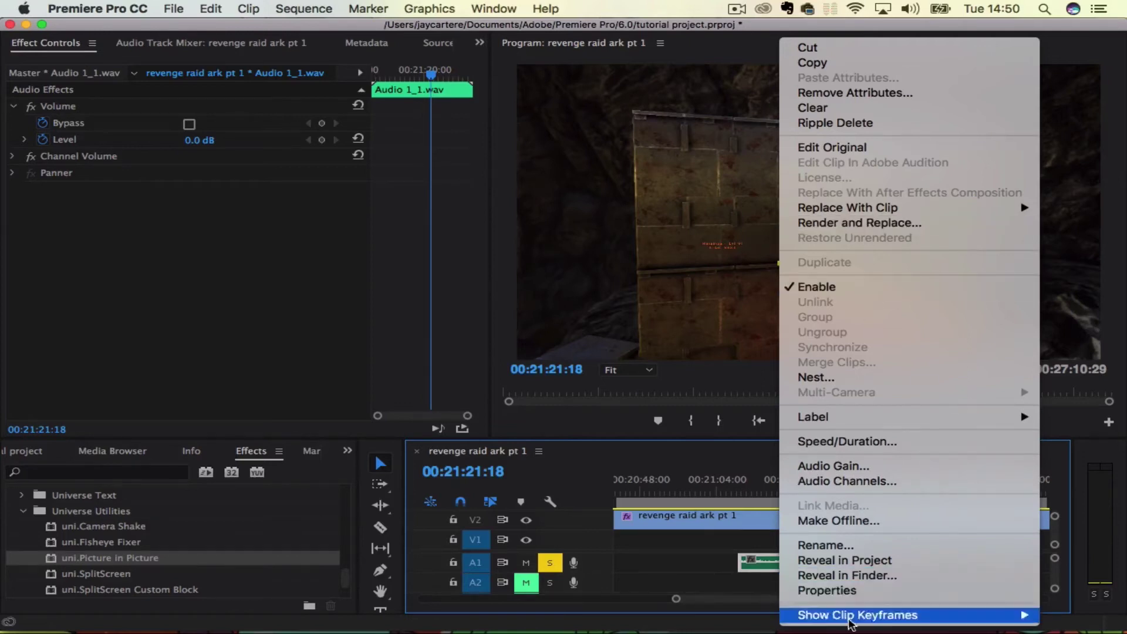
pyautogui.click(847, 481)
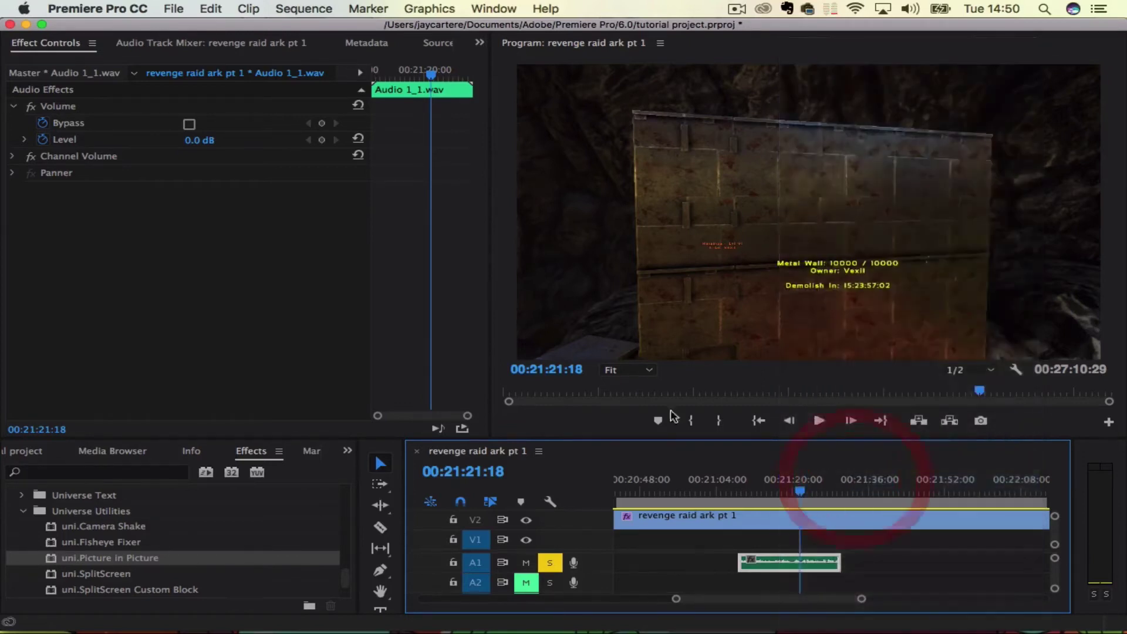
pyautogui.click(93, 207)
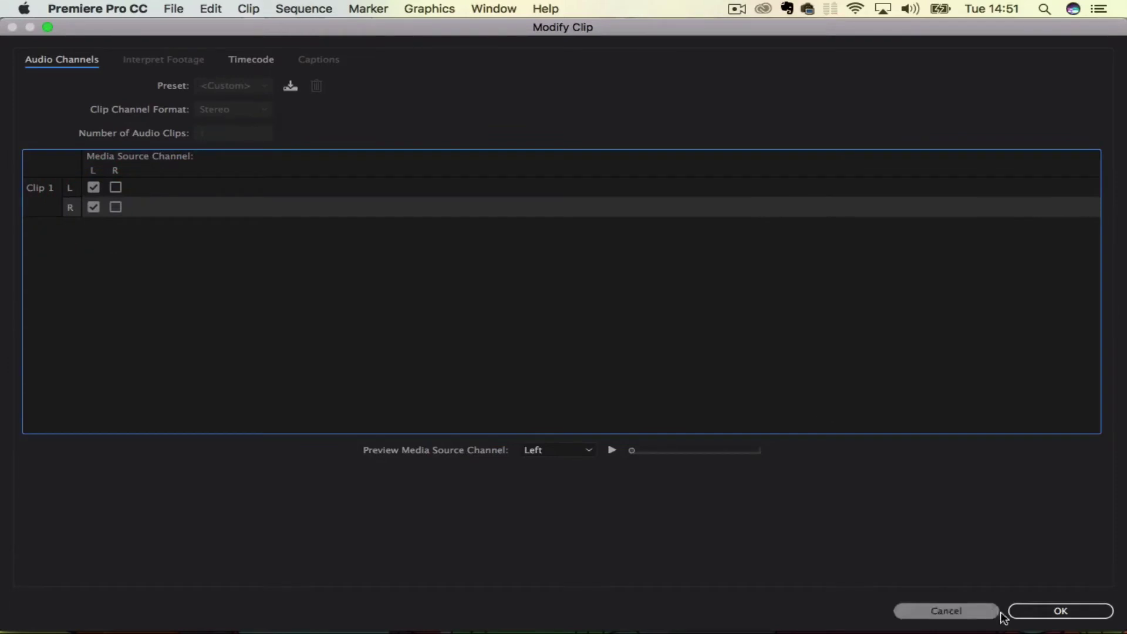
pyautogui.click(1059, 611)
pyautogui.press('space')
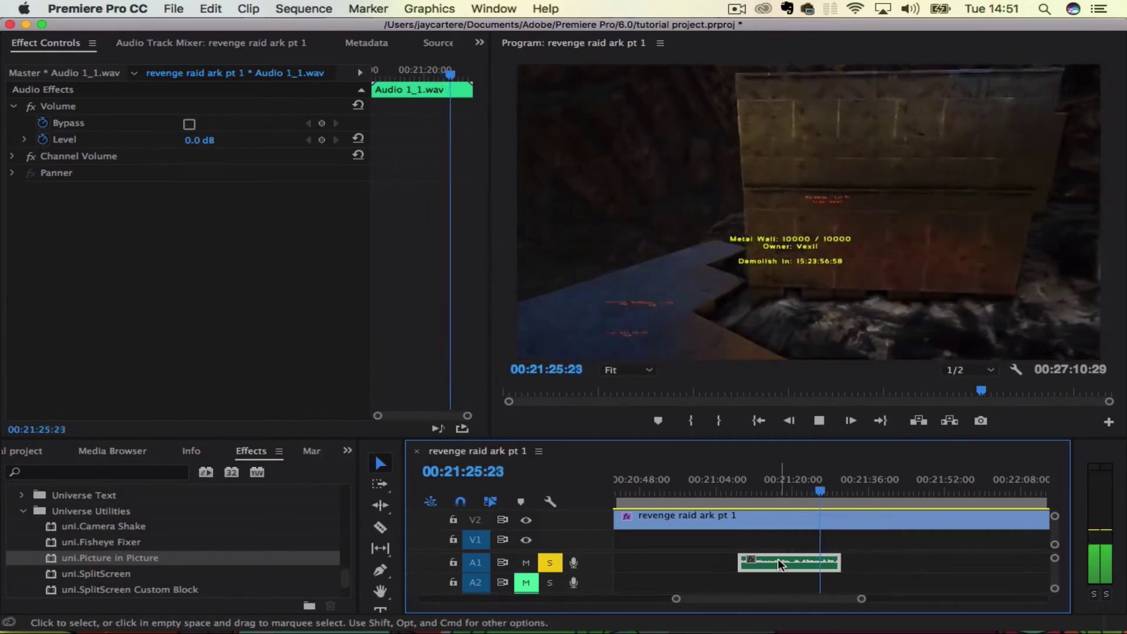
pyautogui.press('space')
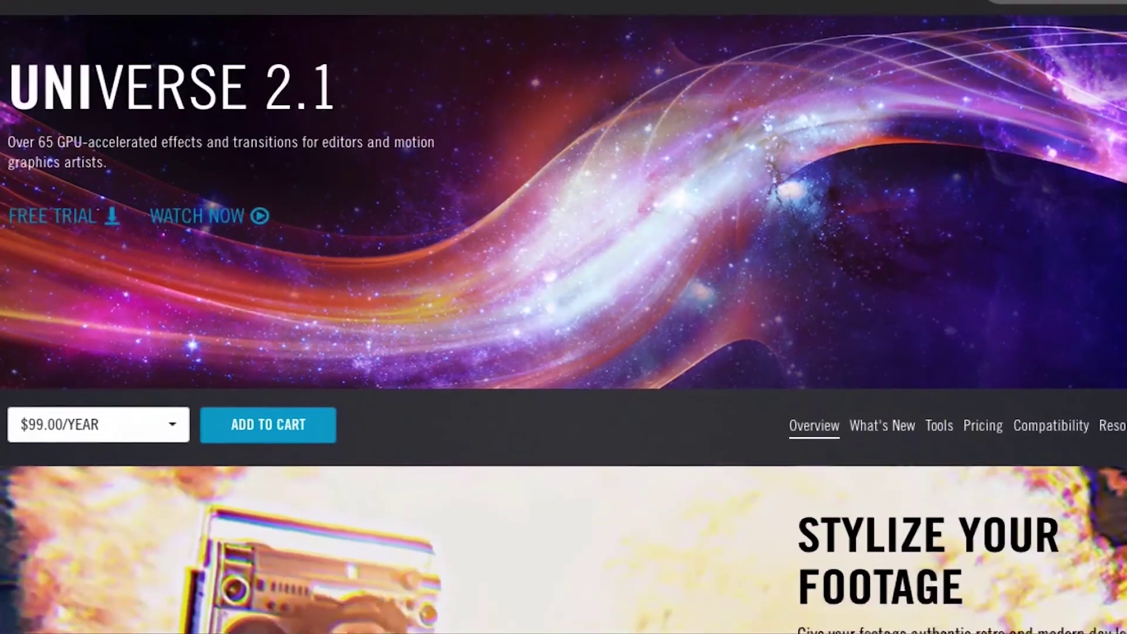
# Scroll through the Universe 2.1 and Magic Bullet Suite 13 pages to the Red Giant product listing.
pyautogui.scroll(5, 563, 317)
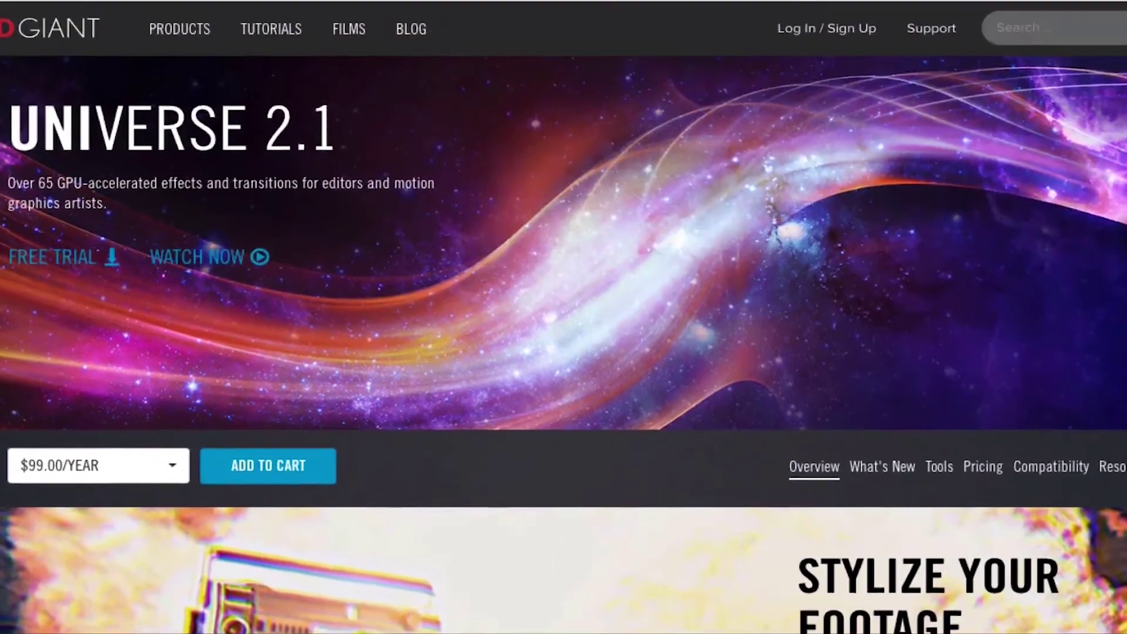
pyautogui.scroll(-5, 563, 317)
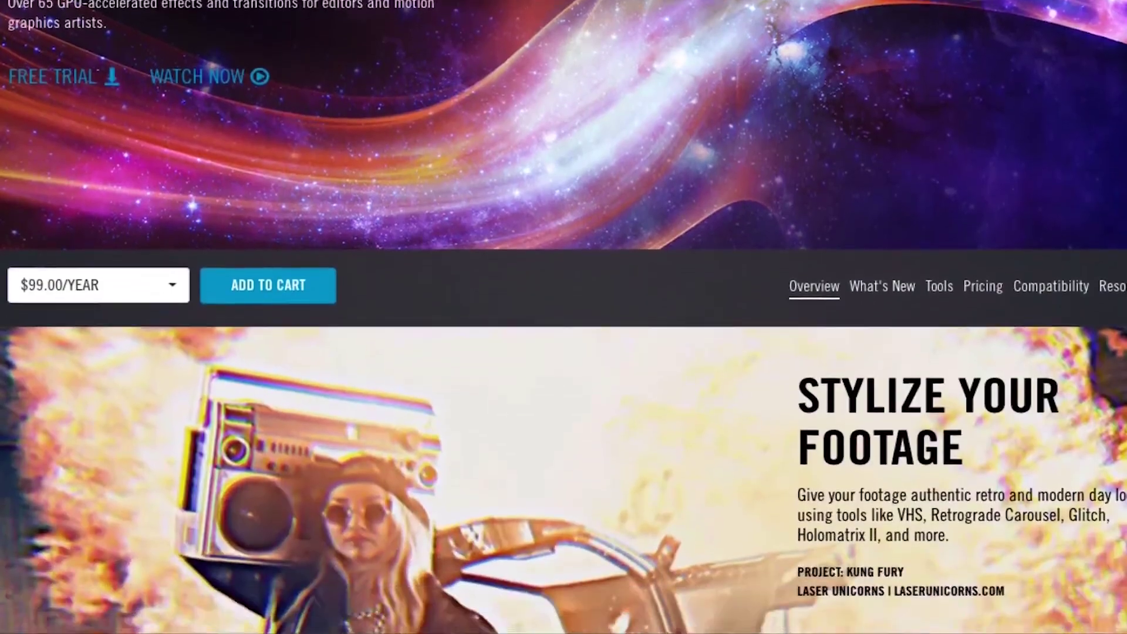
pyautogui.scroll(-5, 563, 317)
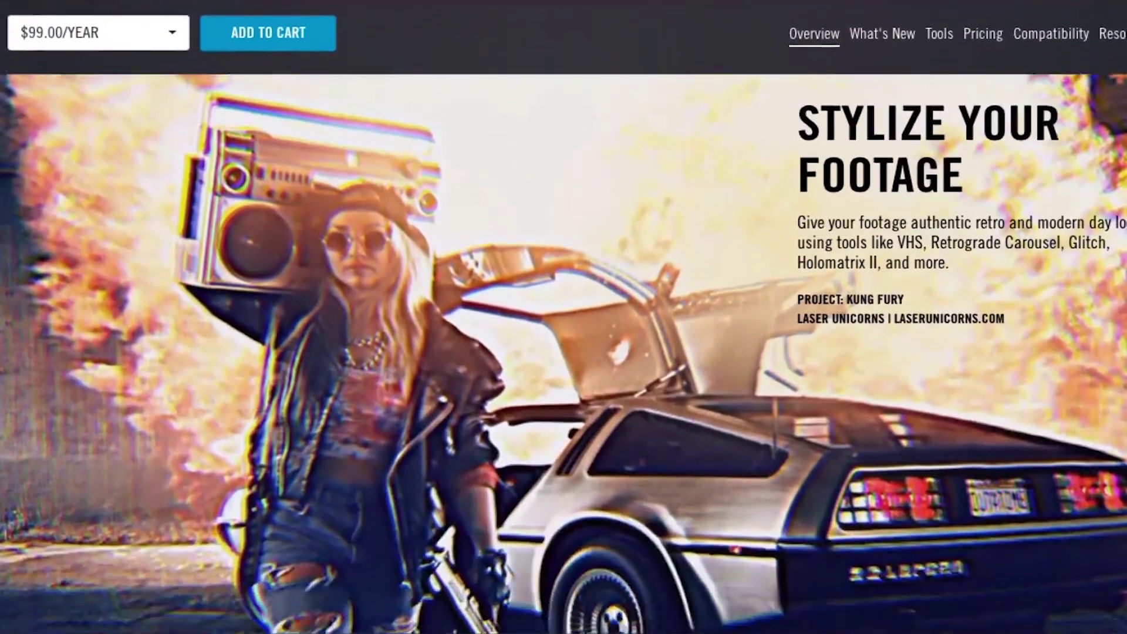
pyautogui.scroll(-5, 564, 317)
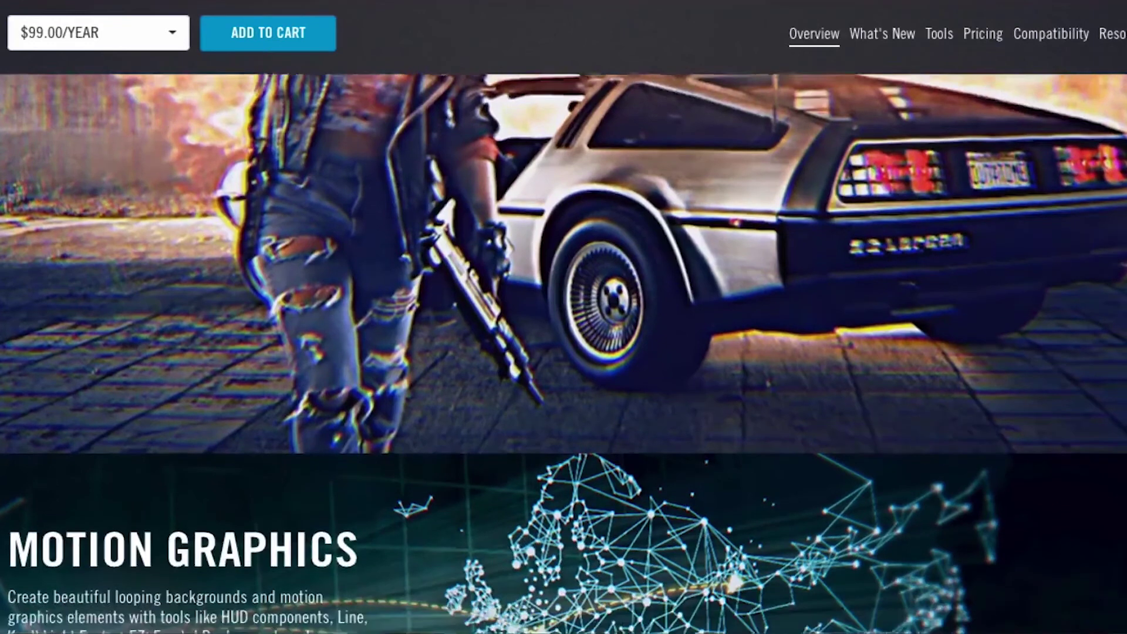
pyautogui.scroll(-5, 563, 317)
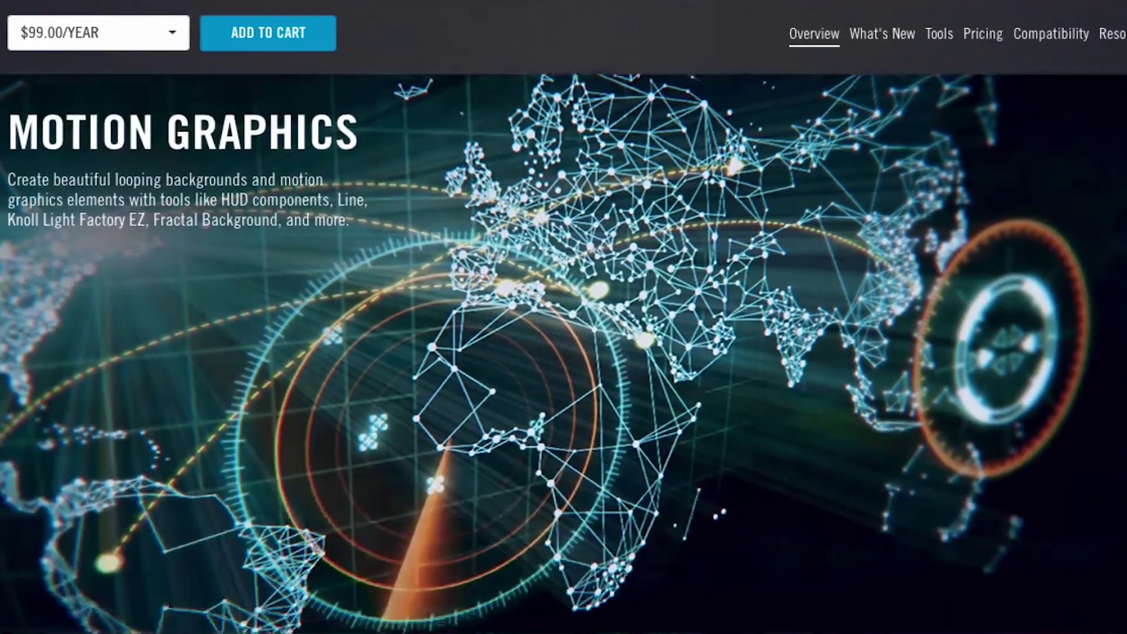
pyautogui.scroll(-6, 563, 317)
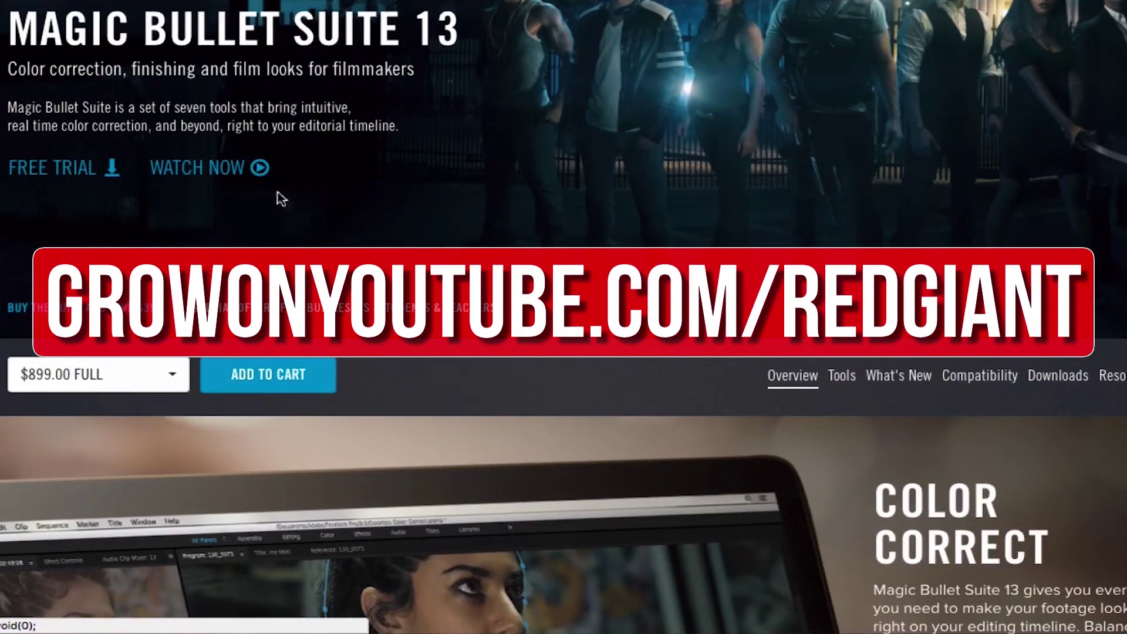
pyautogui.scroll(-3, 1125, 230)
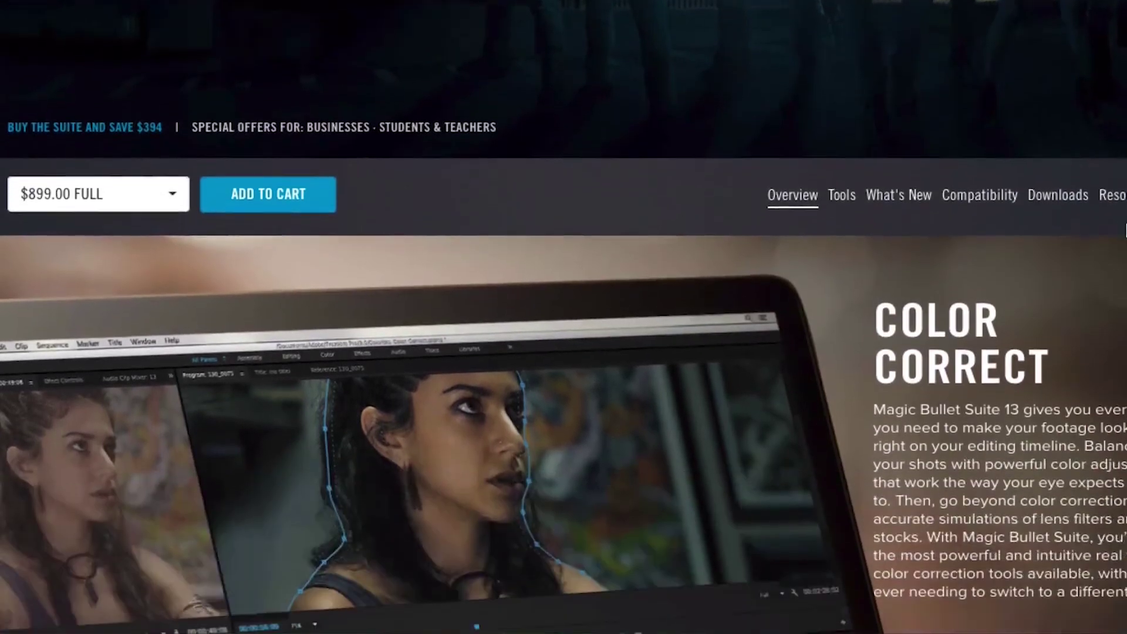
pyautogui.scroll(-2, 1125, 230)
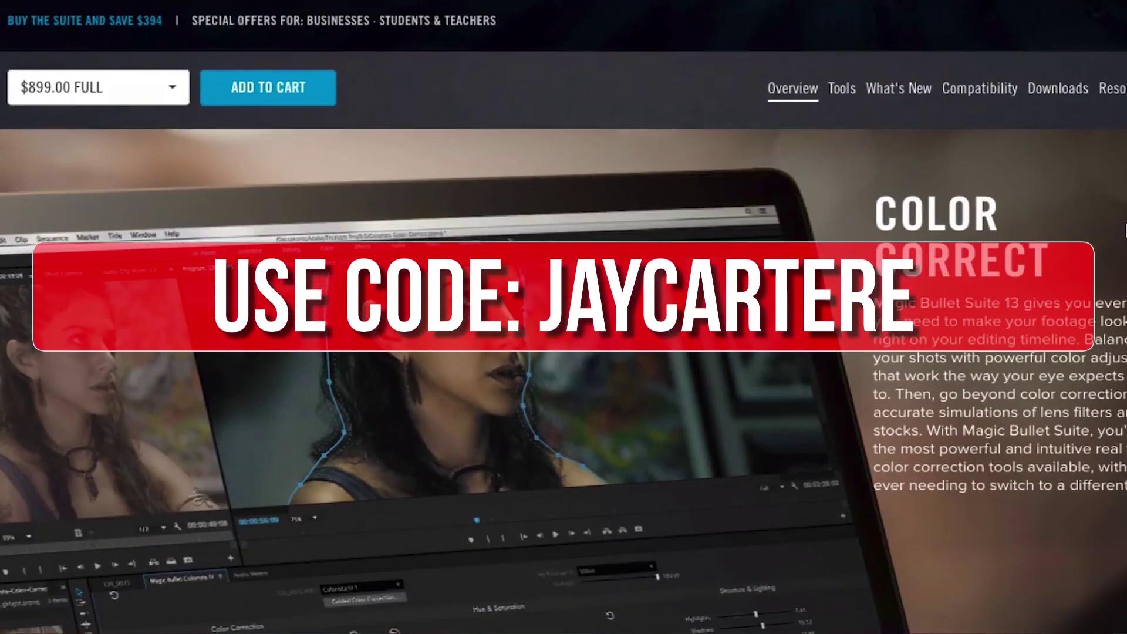
pyautogui.scroll(-1, 1125, 230)
pyautogui.scroll(-1, 1125, 231)
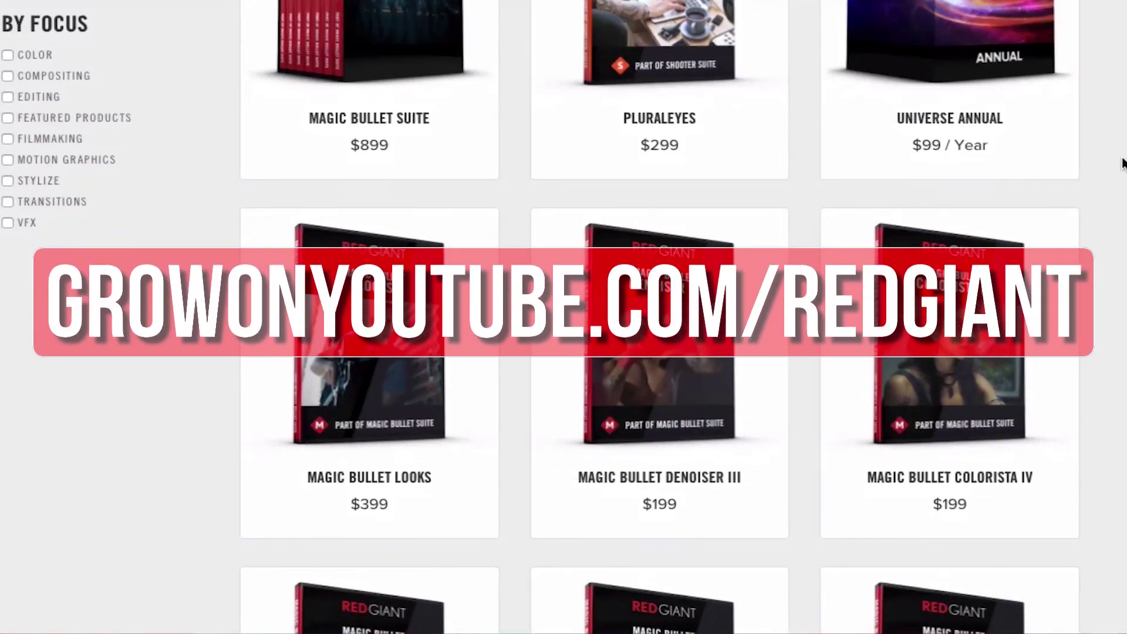
pyautogui.scroll(-3, 1121, 164)
pyautogui.scroll(-3, 1121, 164)
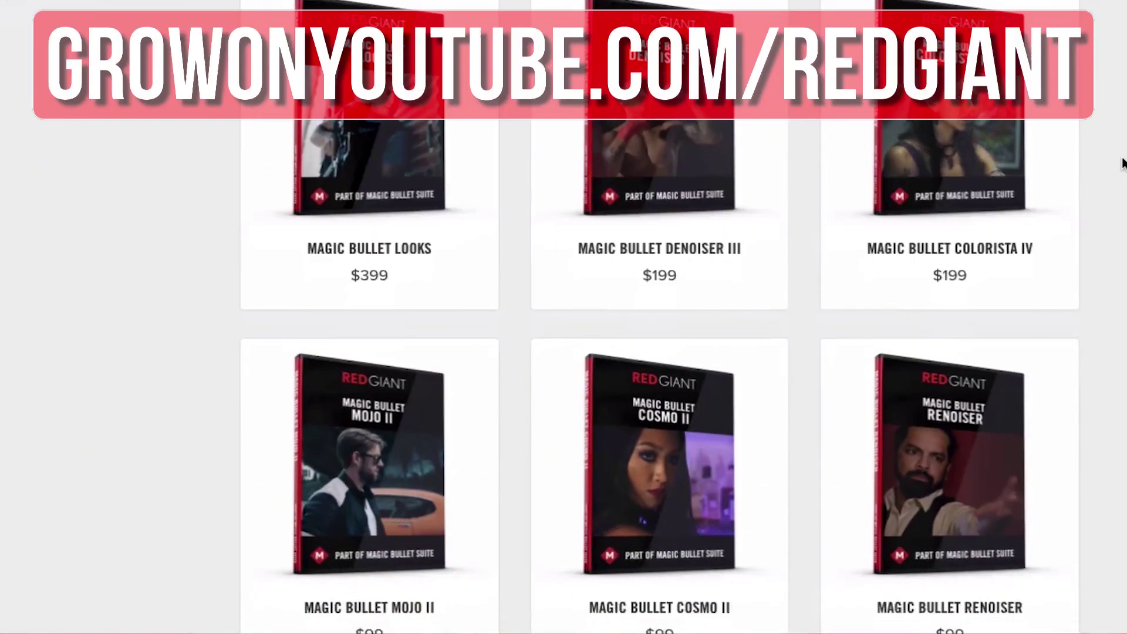